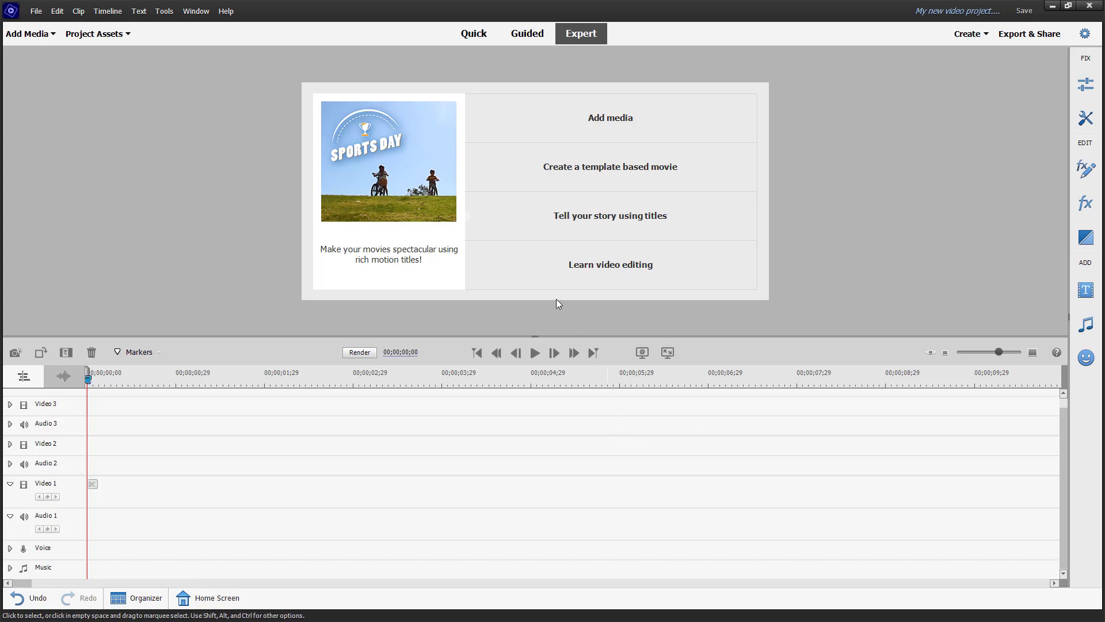
Step: Switch to Guided mode to list the Basics edits such as Get started and Add titles
click(524, 35)
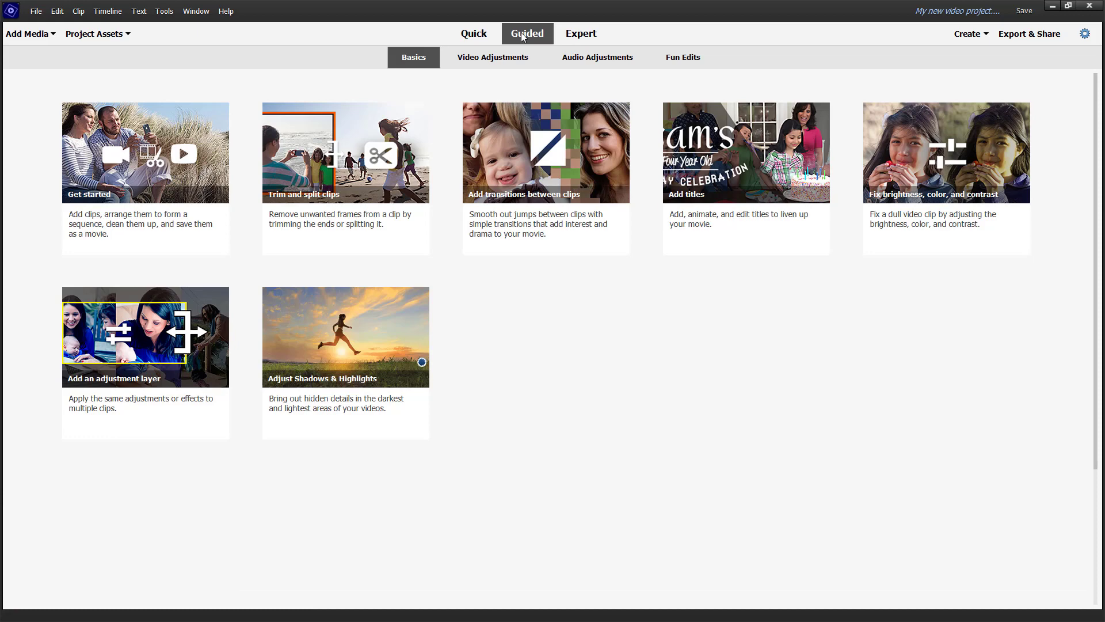
Step: Start the Luma Fade Transition Effect guided edit from the Video Adjustments collection
click(477, 57)
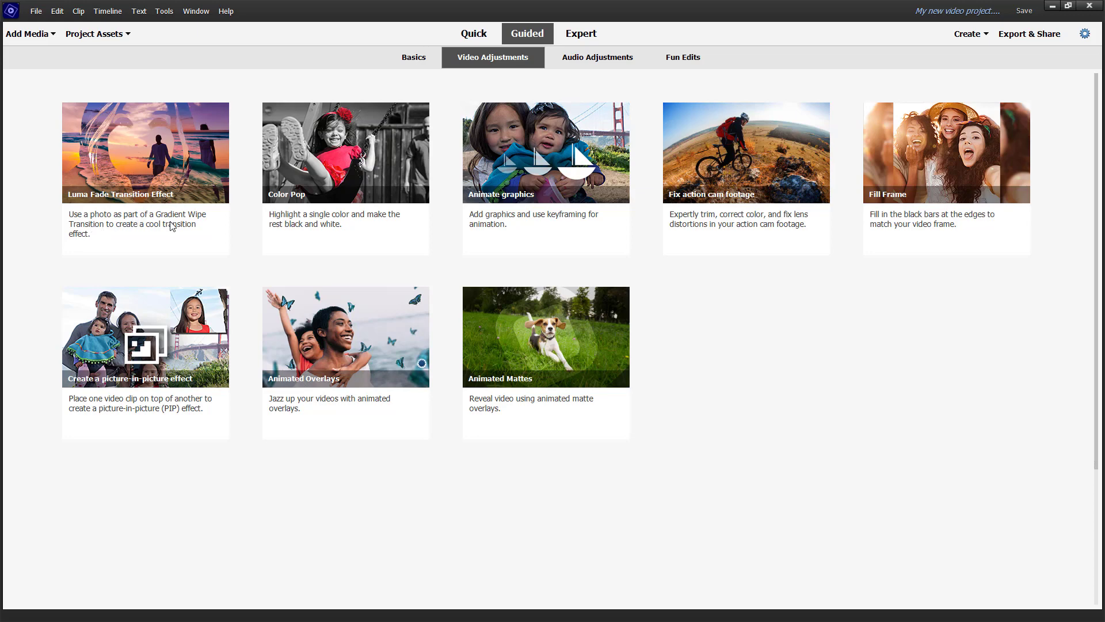
click(178, 178)
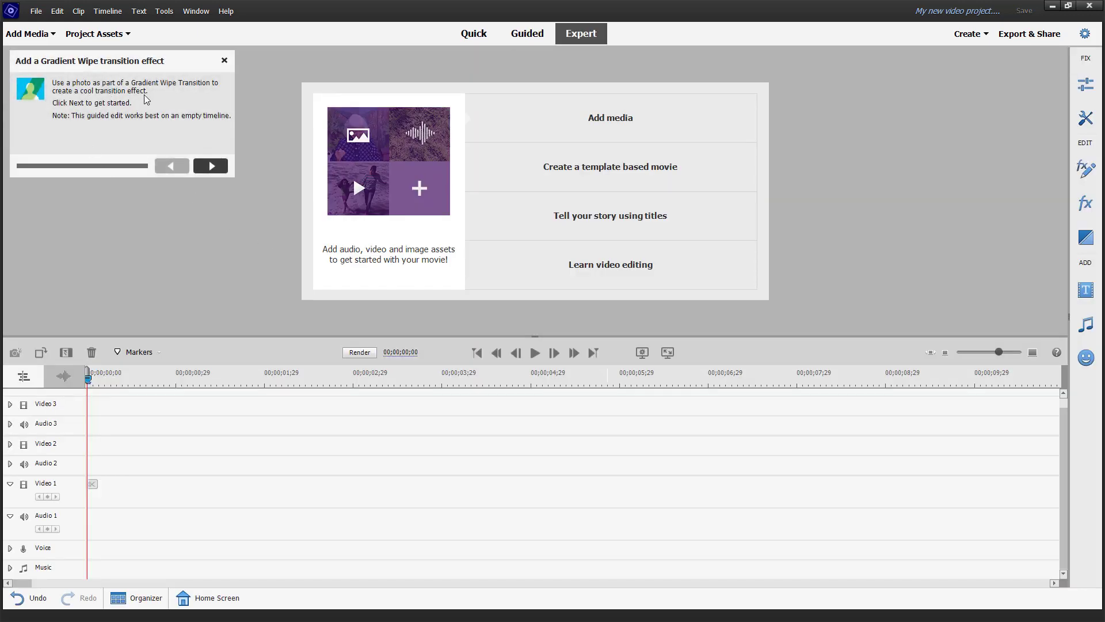
Step: Advance the guide, import walking.mp4 from files, and place it at the start of Video 1
click(206, 167)
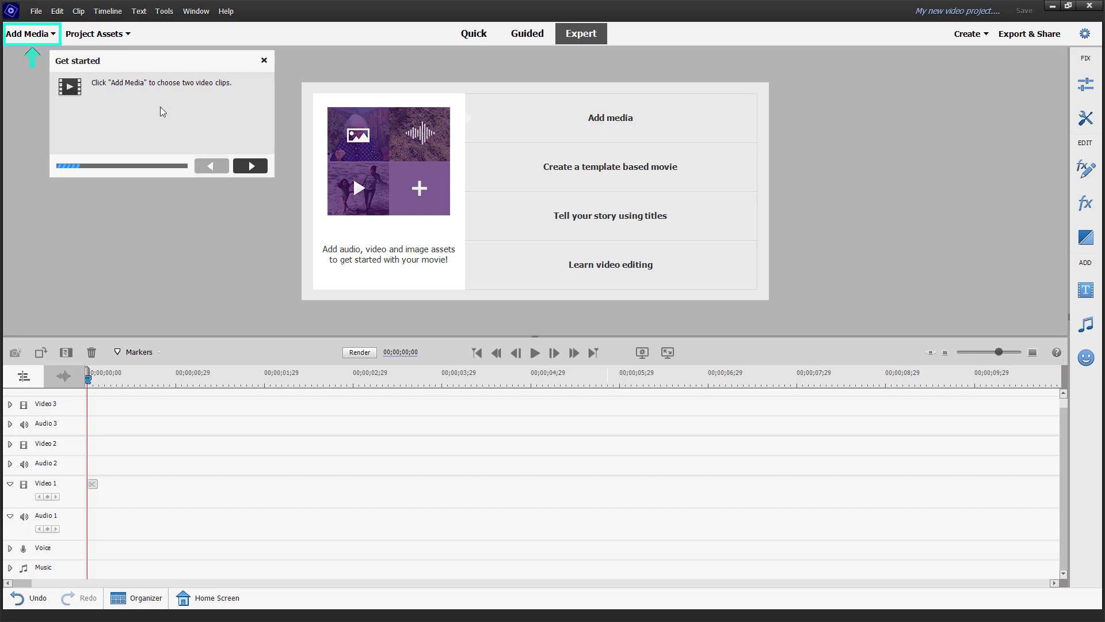
click(30, 35)
click(73, 108)
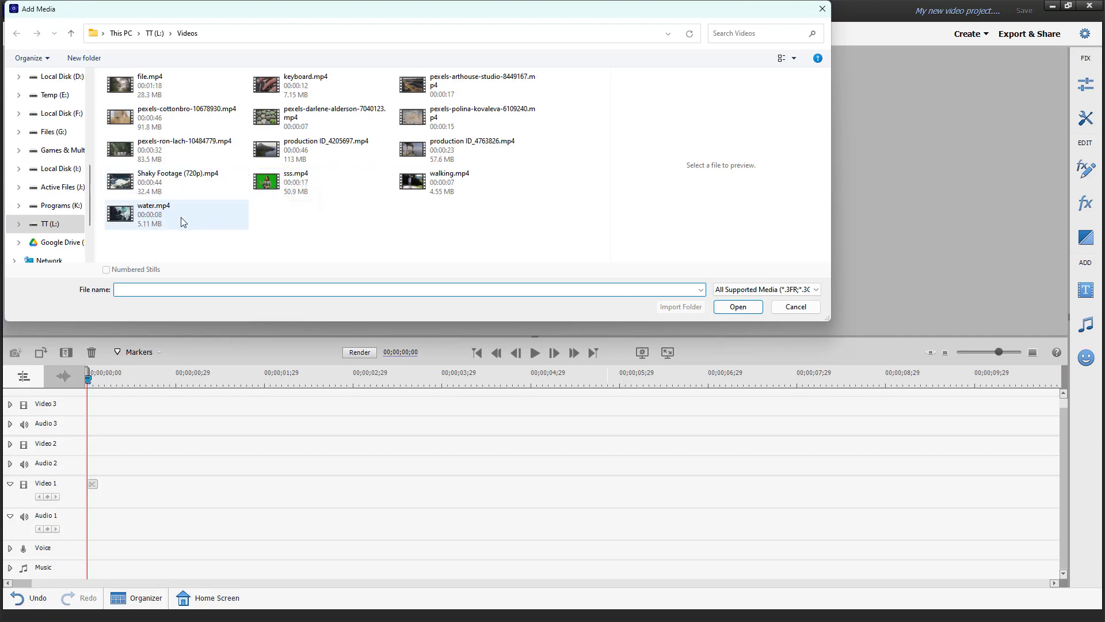
click(426, 190)
click(740, 307)
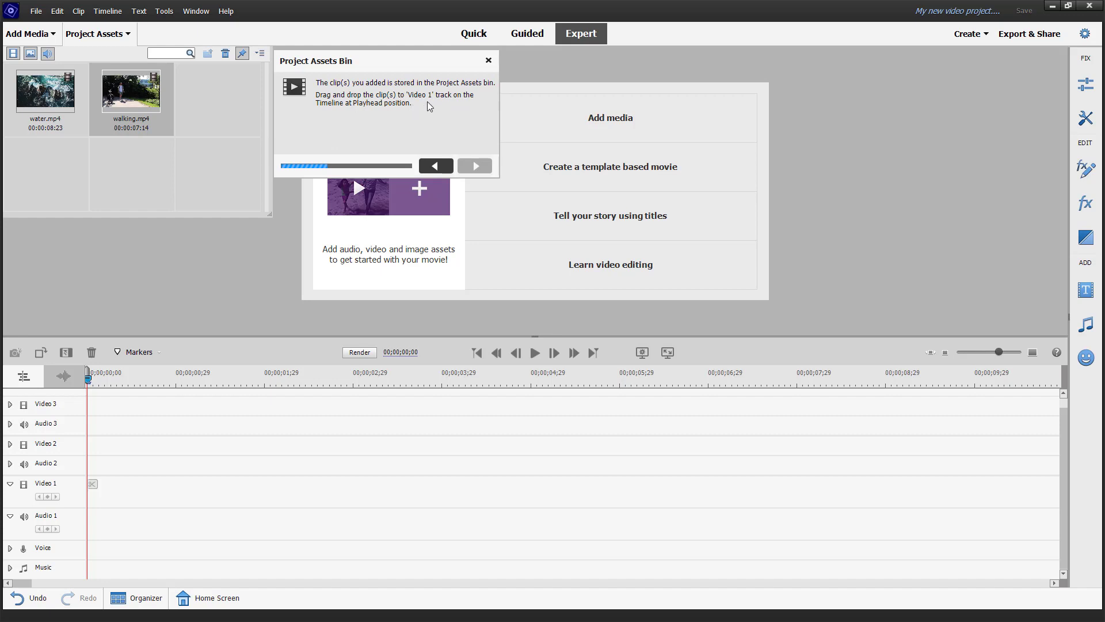
drag(133, 102, 89, 504)
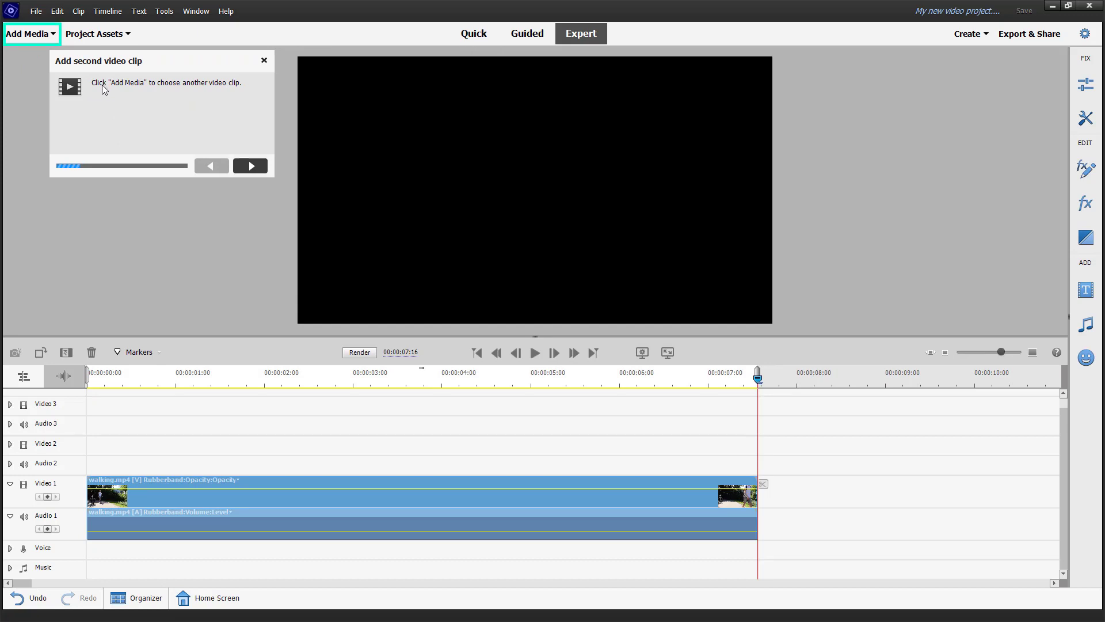
Step: Import production ID_4205697.mp4 and place it on Video 1 right after walking.mp4
click(43, 40)
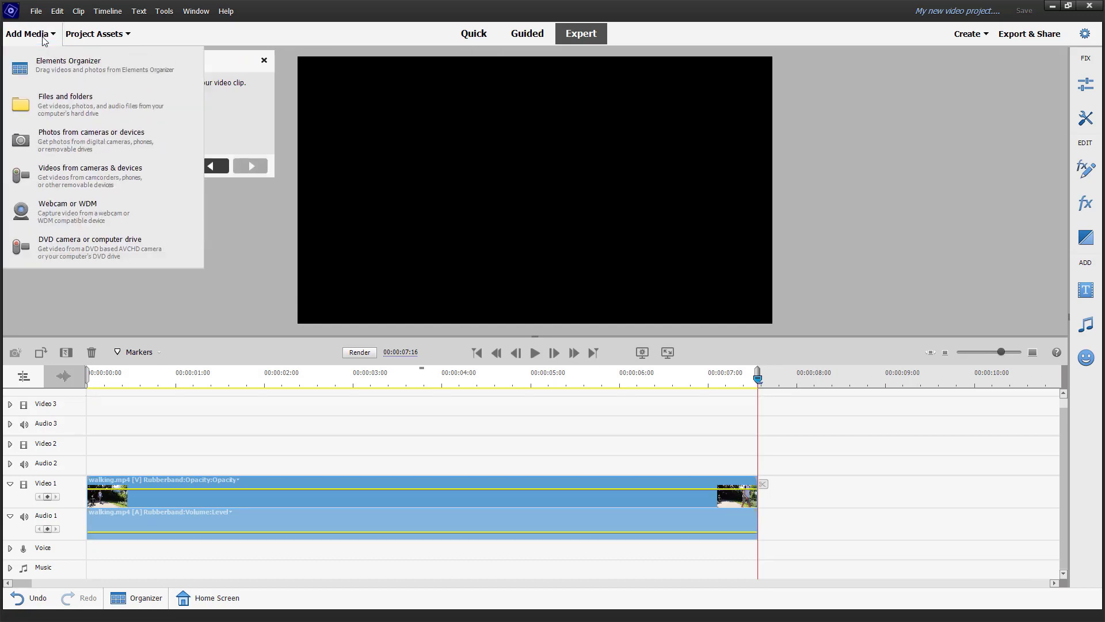
click(88, 114)
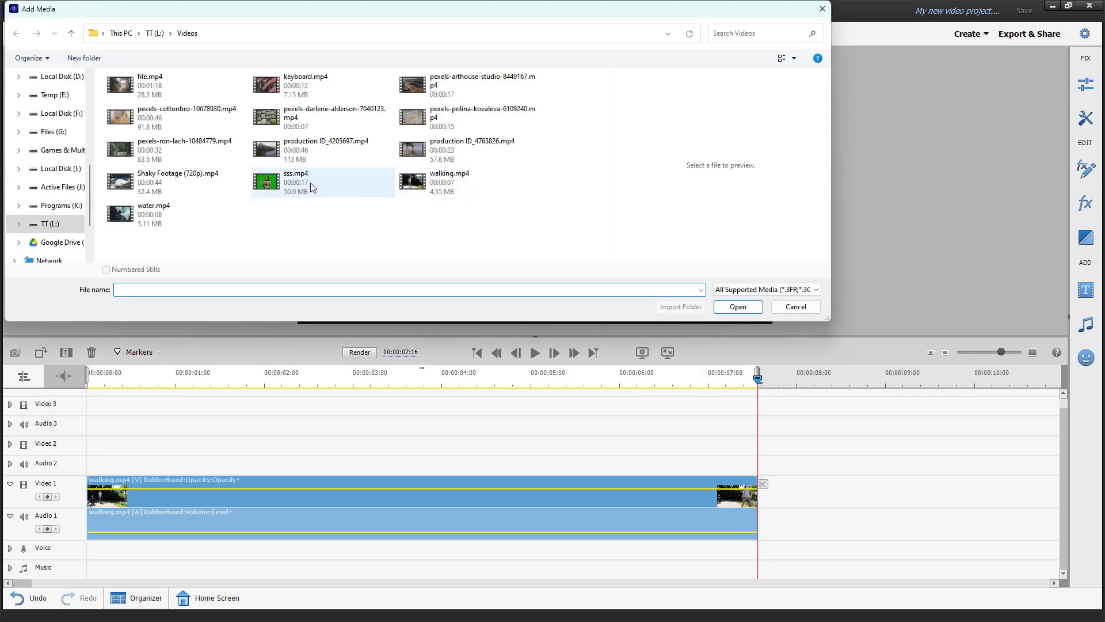
click(292, 156)
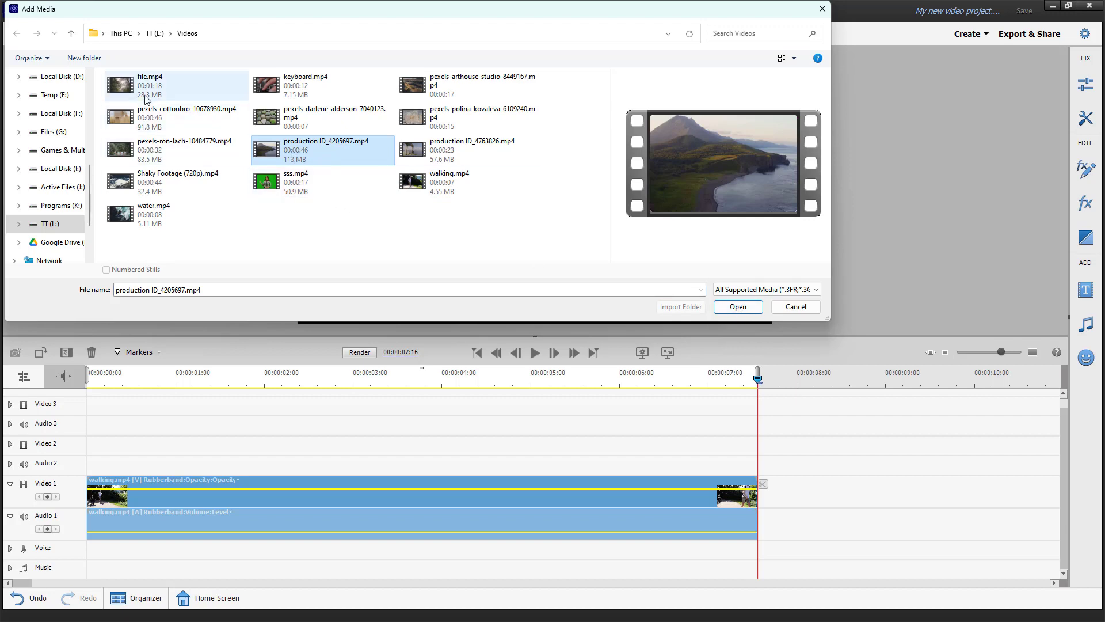
click(738, 307)
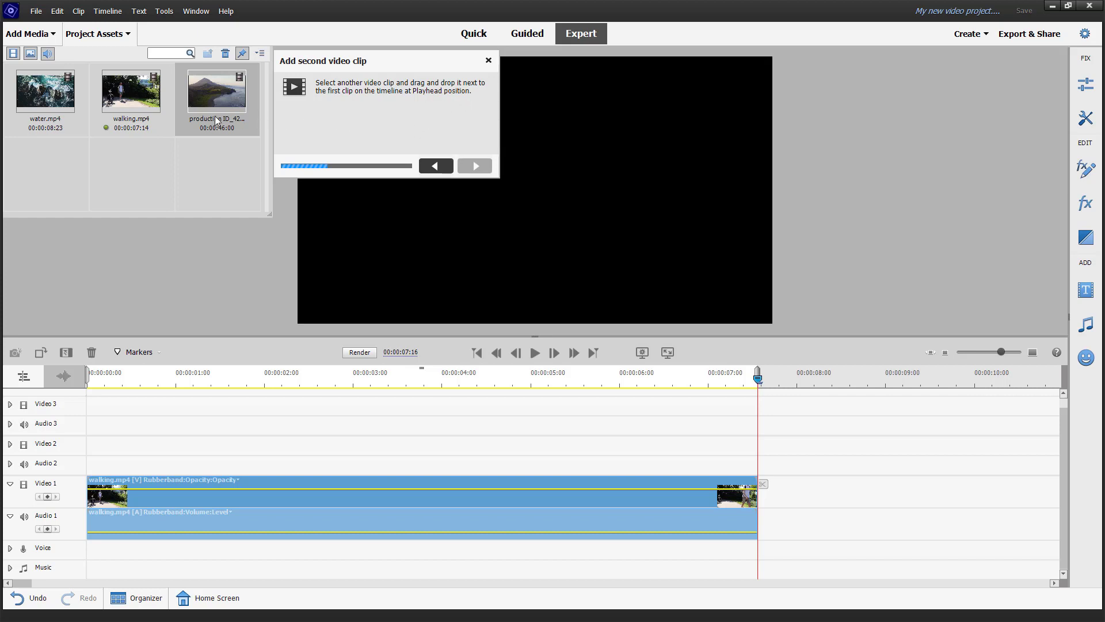
drag(208, 98, 756, 503)
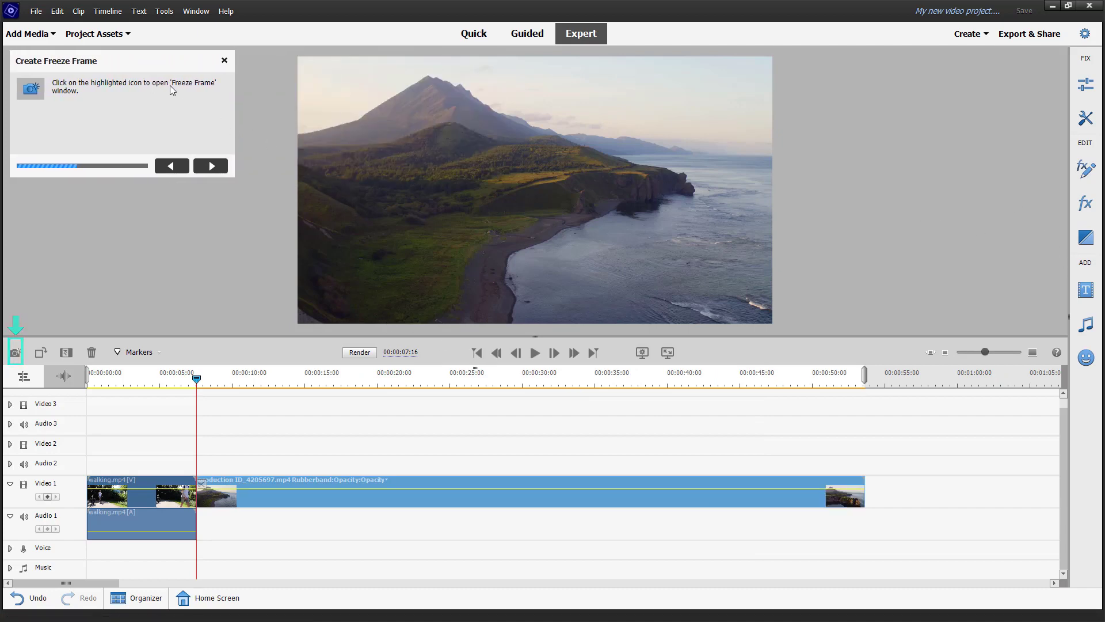
Step: Freeze the frame at the clip join and export it as My new video project.jpg in pmspr
click(16, 353)
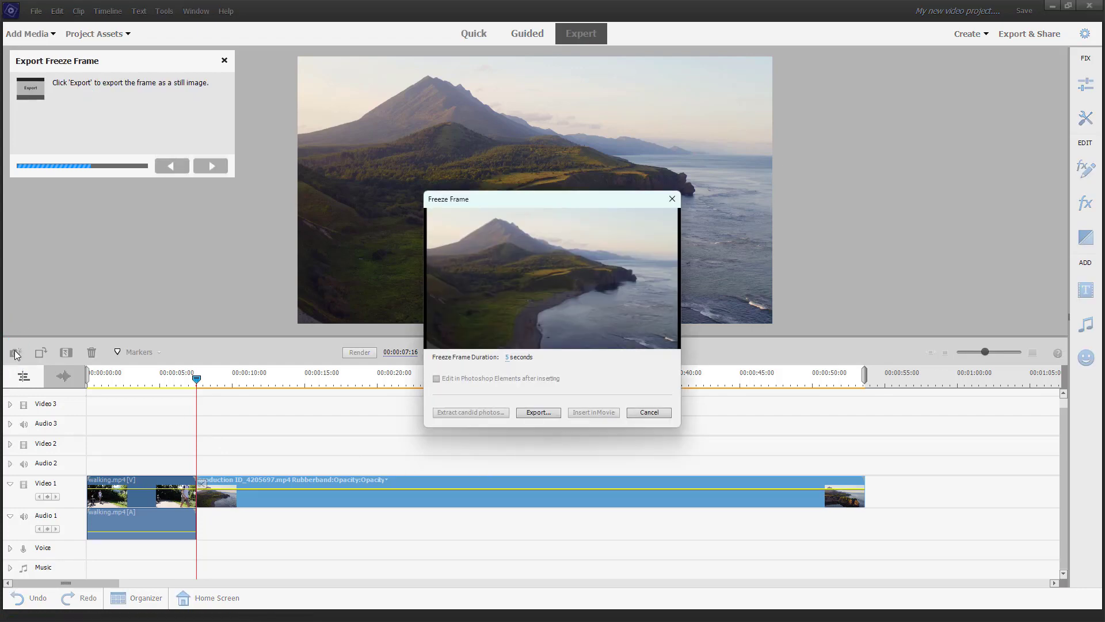
click(533, 411)
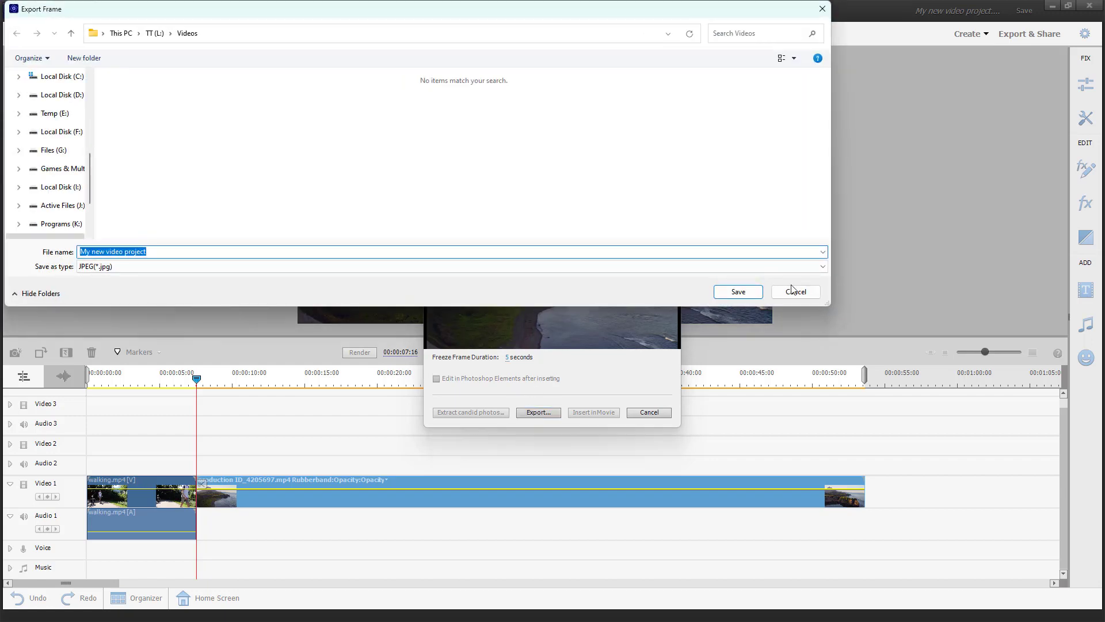
click(743, 294)
click(590, 333)
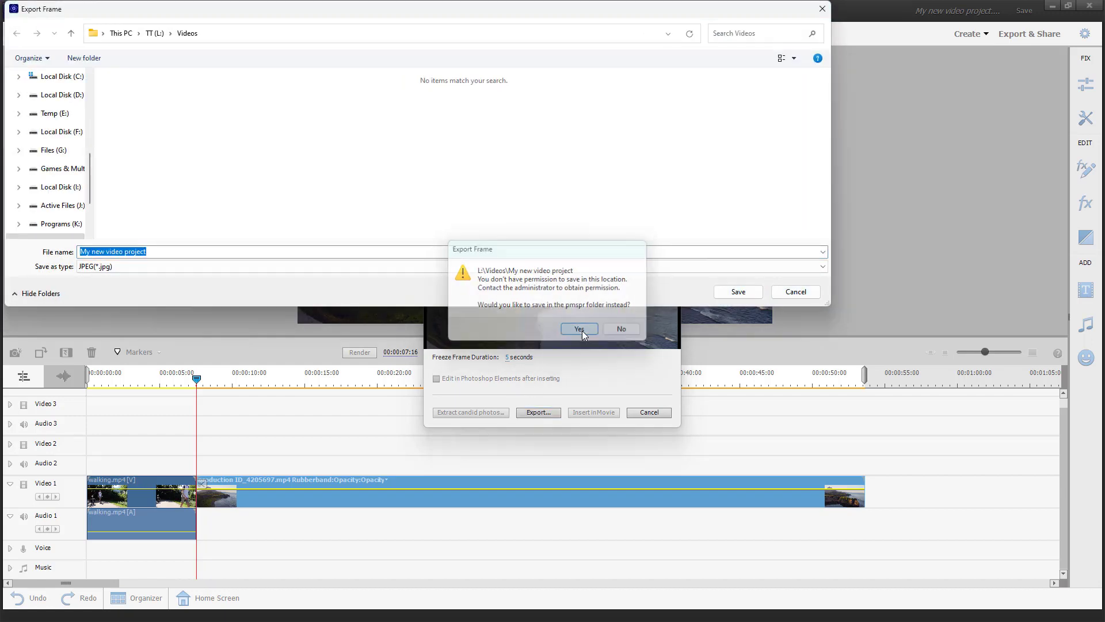
click(752, 295)
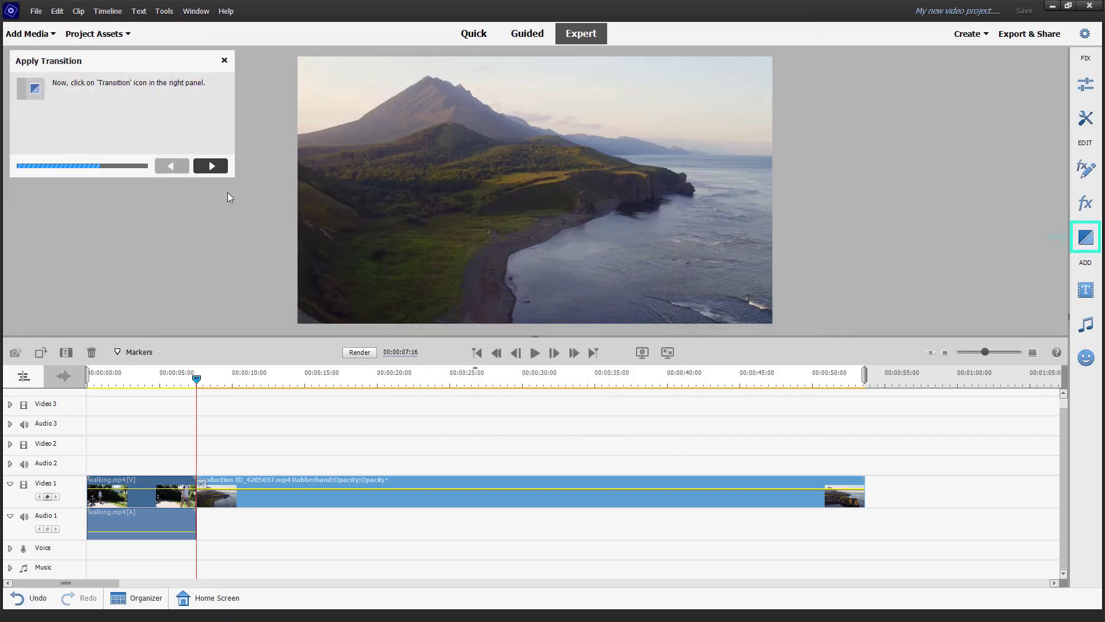
Step: Put a Gradient Wipe on the clip join using My new video project.jpg, softness 50
click(1087, 237)
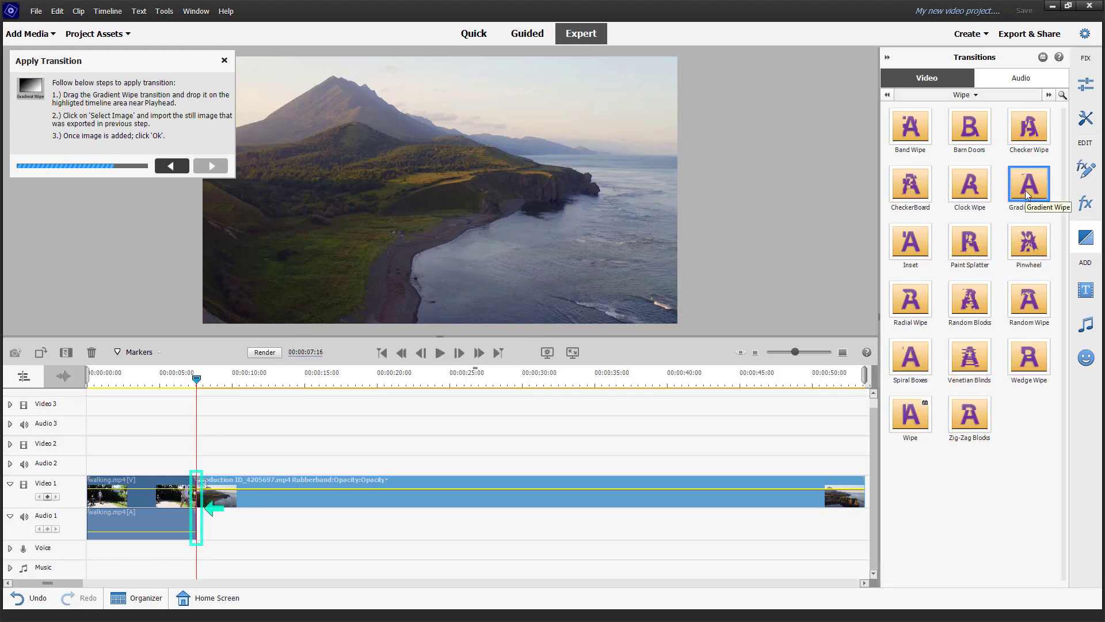
drag(1027, 193, 196, 506)
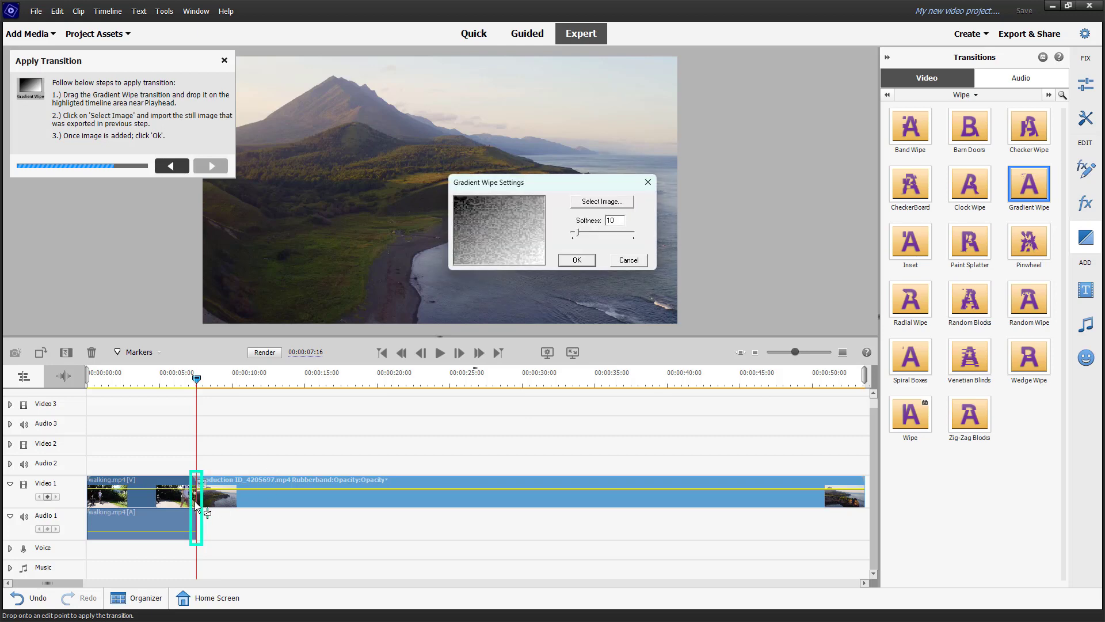
click(615, 202)
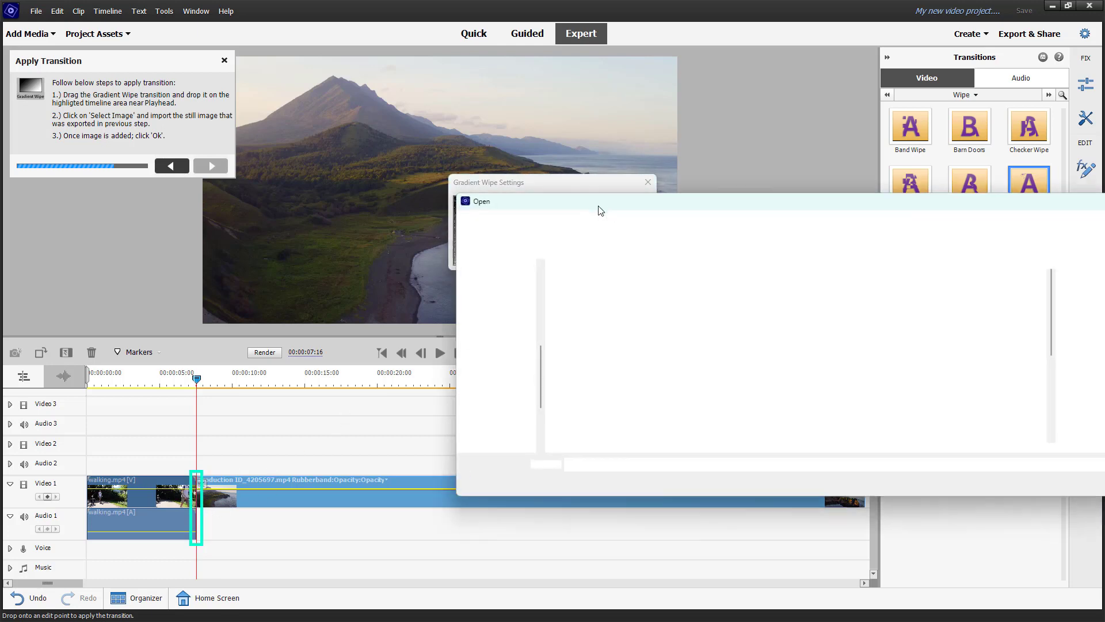
scroll(660, 374, down, 2)
double_click(615, 445)
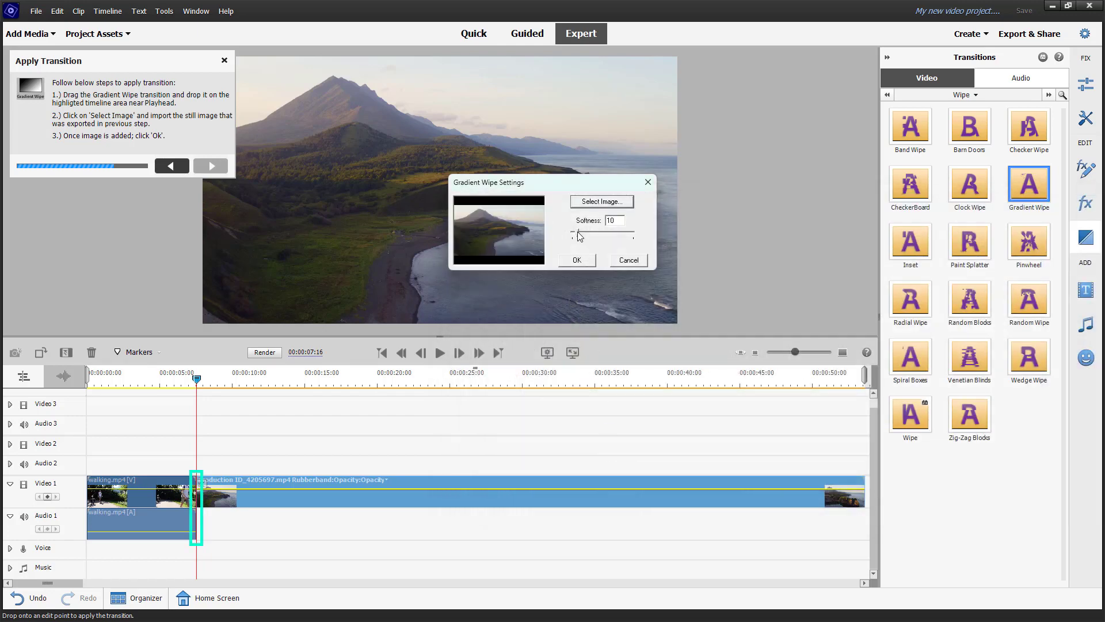
drag(578, 232, 602, 233)
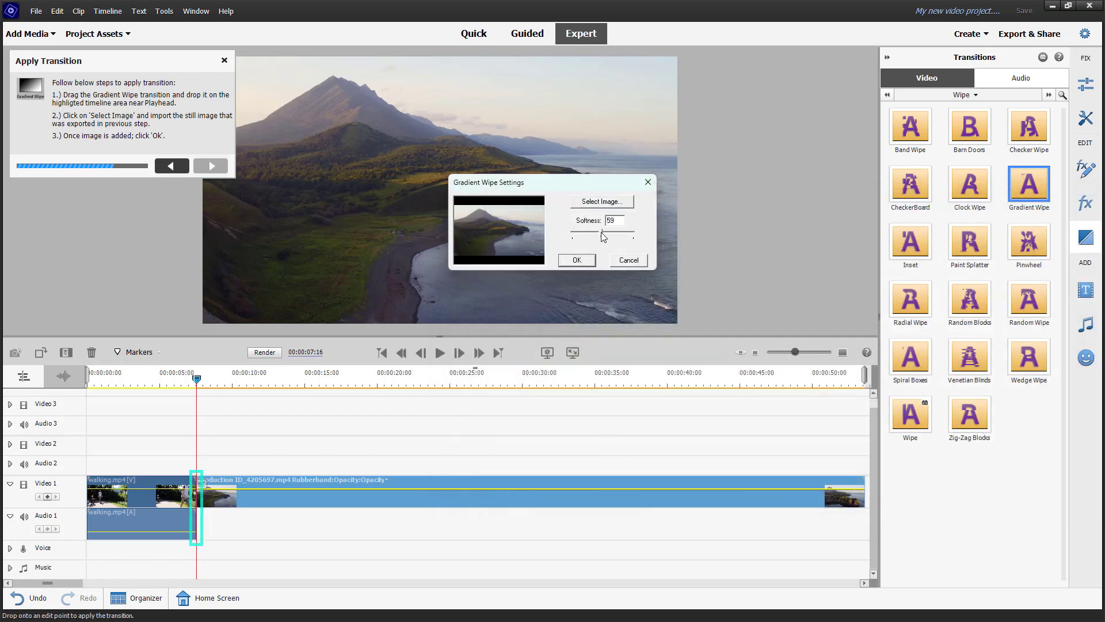
click(577, 260)
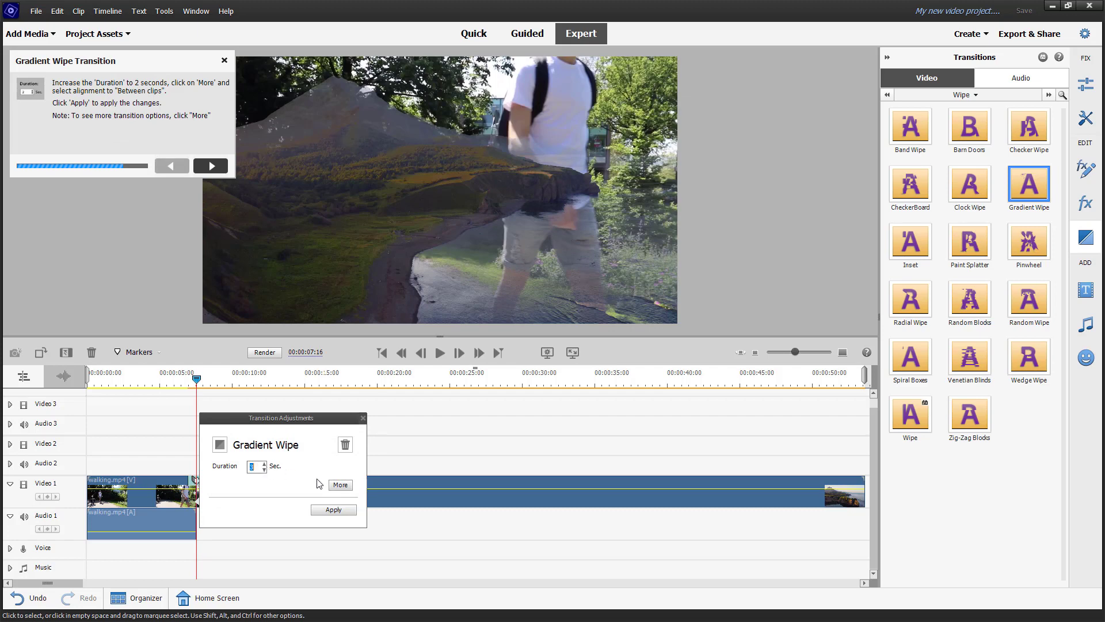
Step: Apply the transition adjustments and render all 3 video previews on the timeline
click(342, 509)
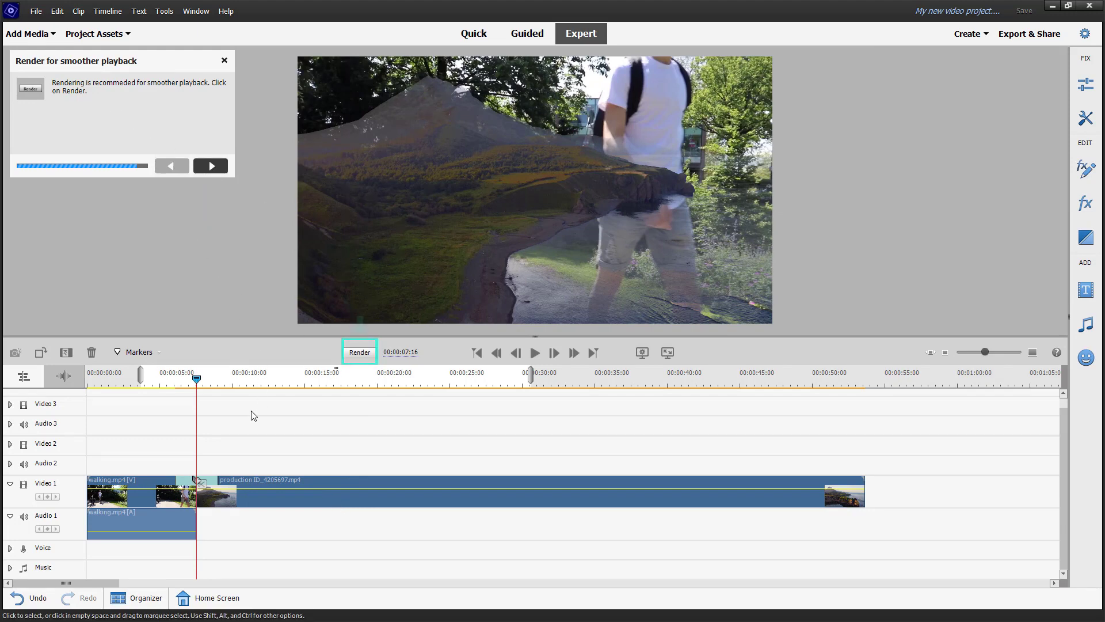
click(359, 351)
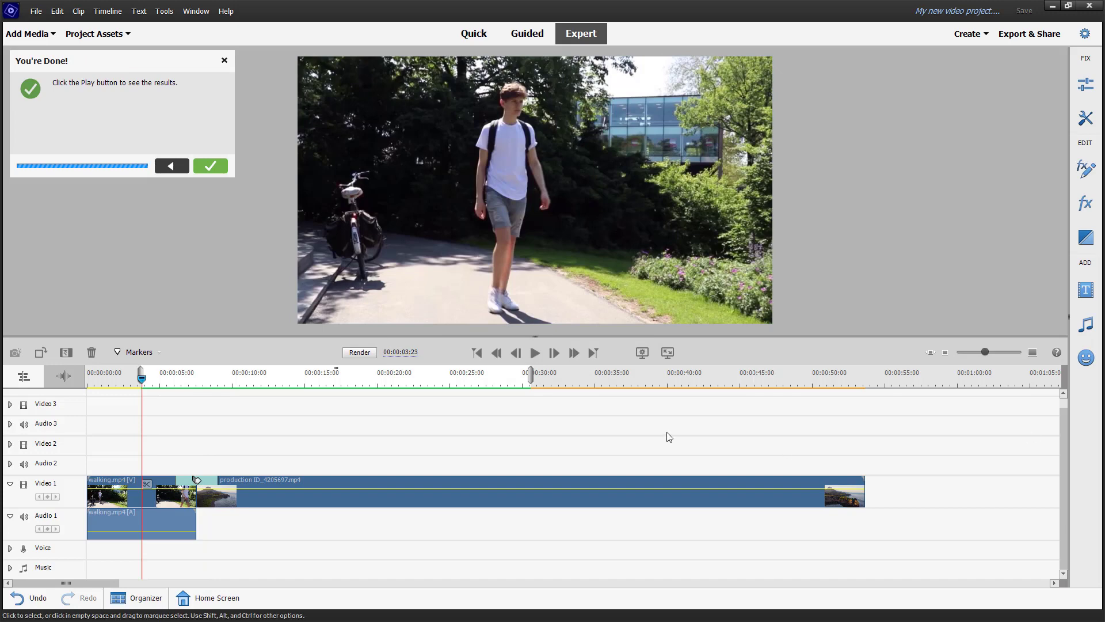
Step: Close the finished luma fade guide and play the sequence through the Gradient Wipe
click(216, 170)
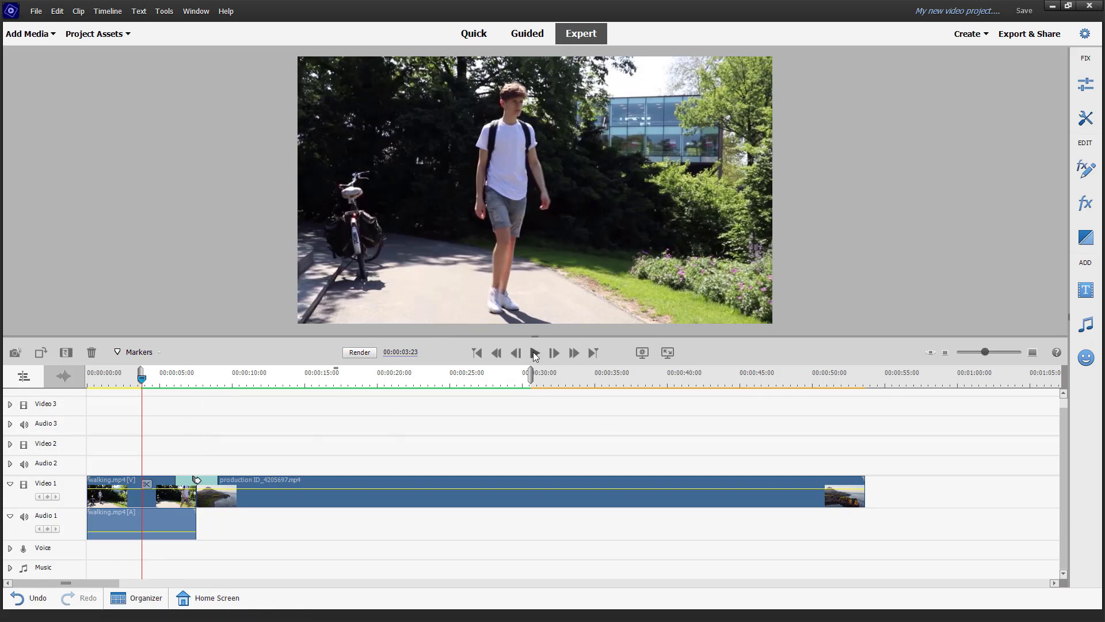
click(534, 353)
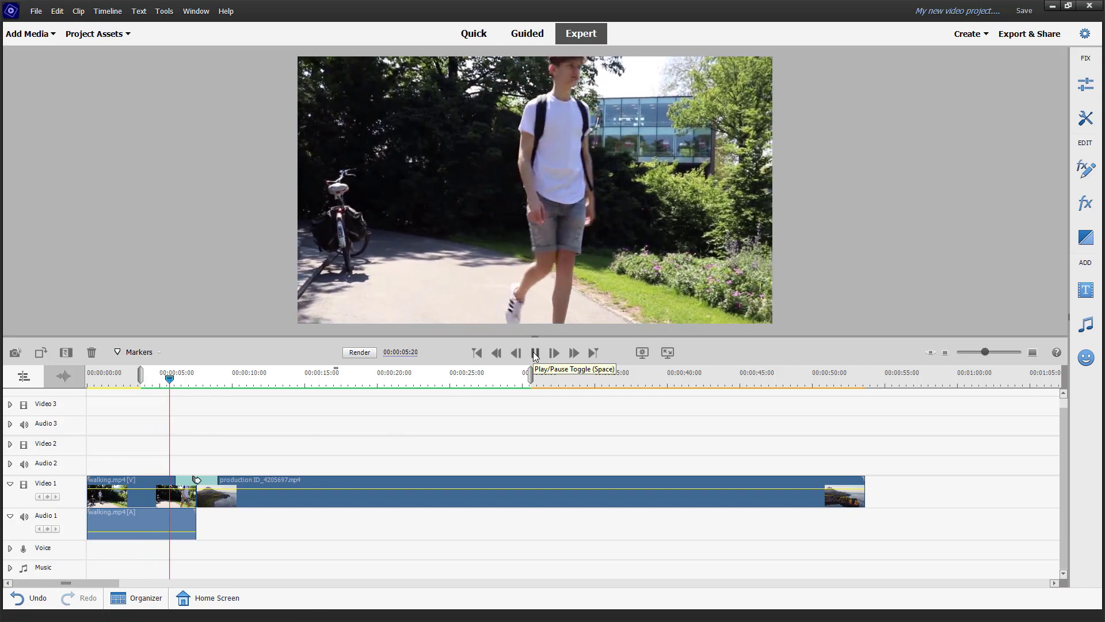